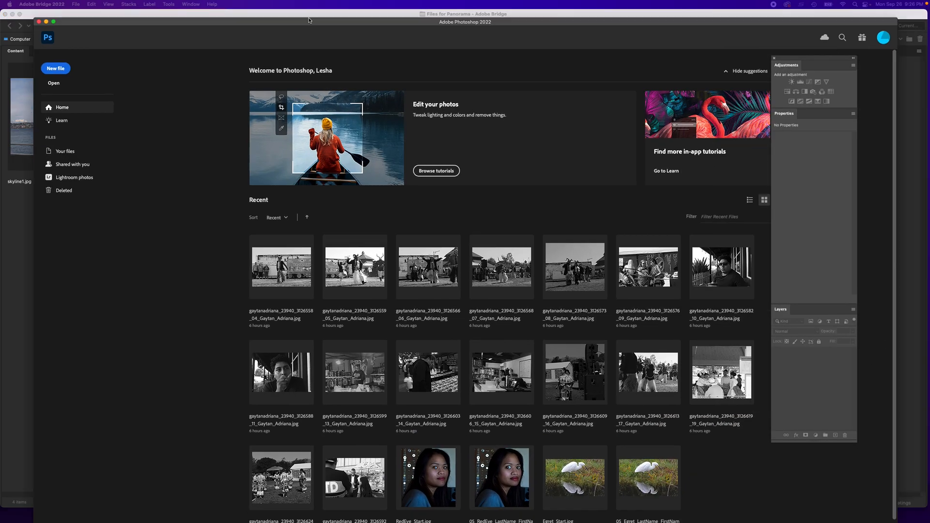
Start the Photomerge automation for building a panorama
left_click_drag(315, 21, 286, 10)
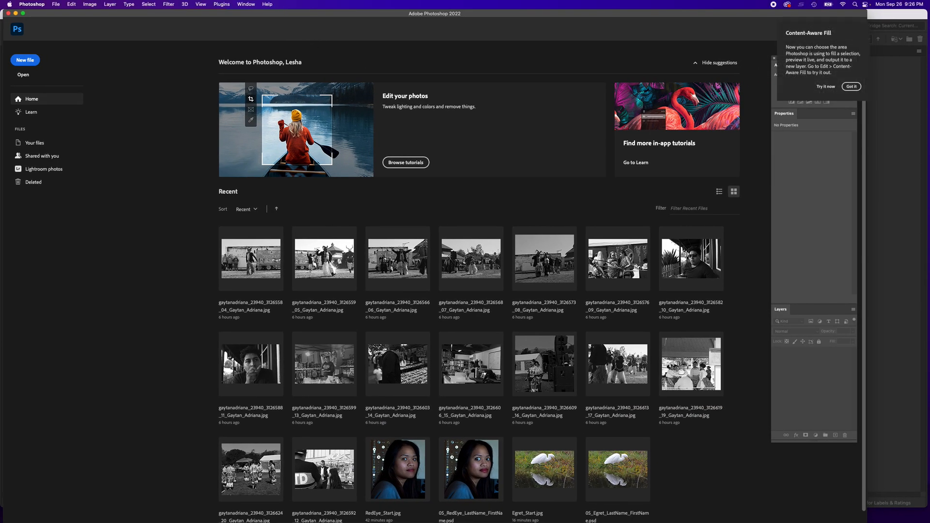
left_click(55, 4)
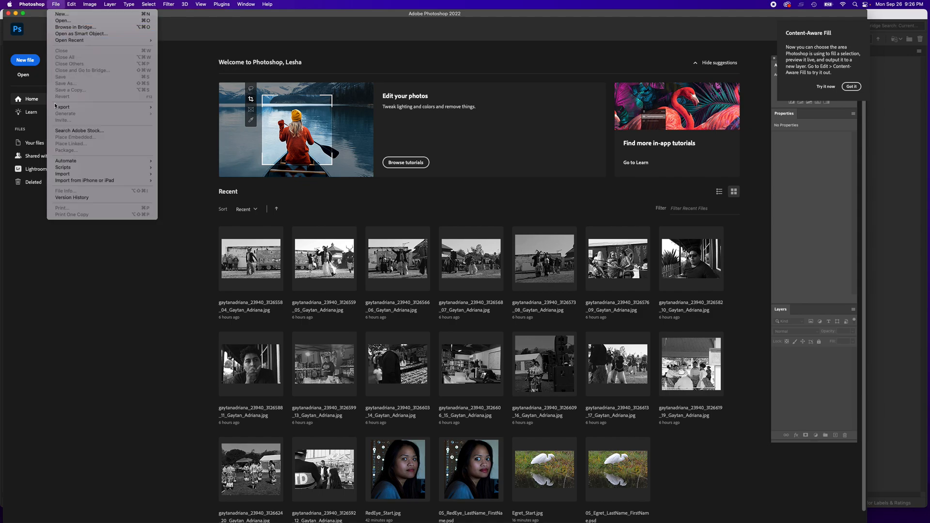
mouse_move(60, 163)
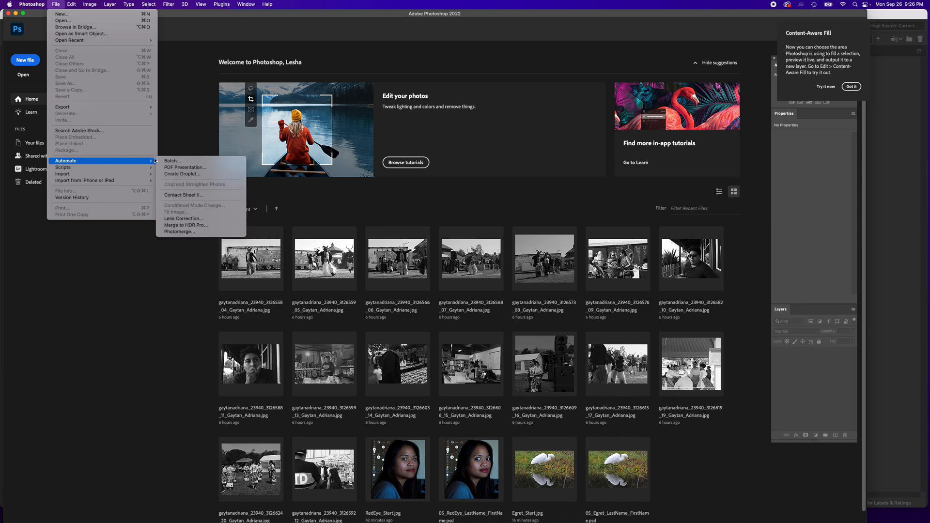
left_click(187, 232)
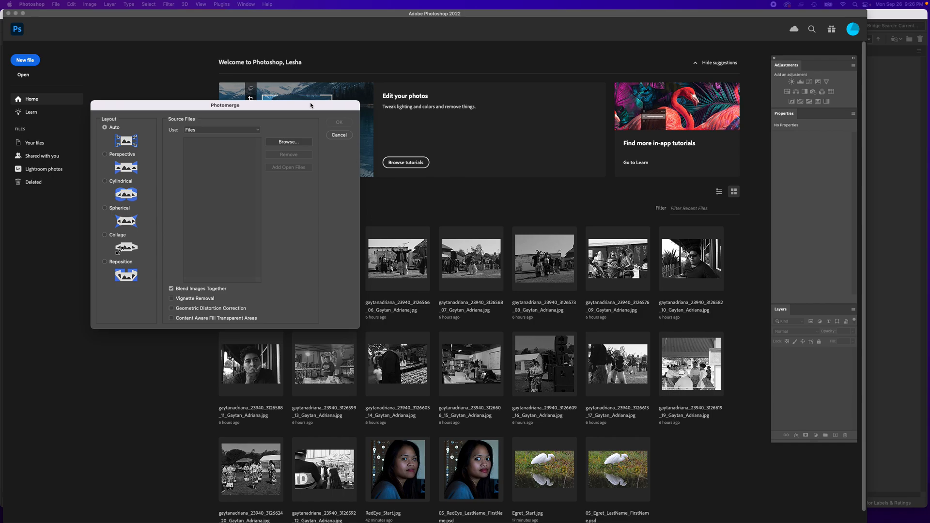
Add skyline1.jpg through skyline4.jpg from the Files for Panorama folder in Lesson05 as the Photomerge source files
left_click(293, 143)
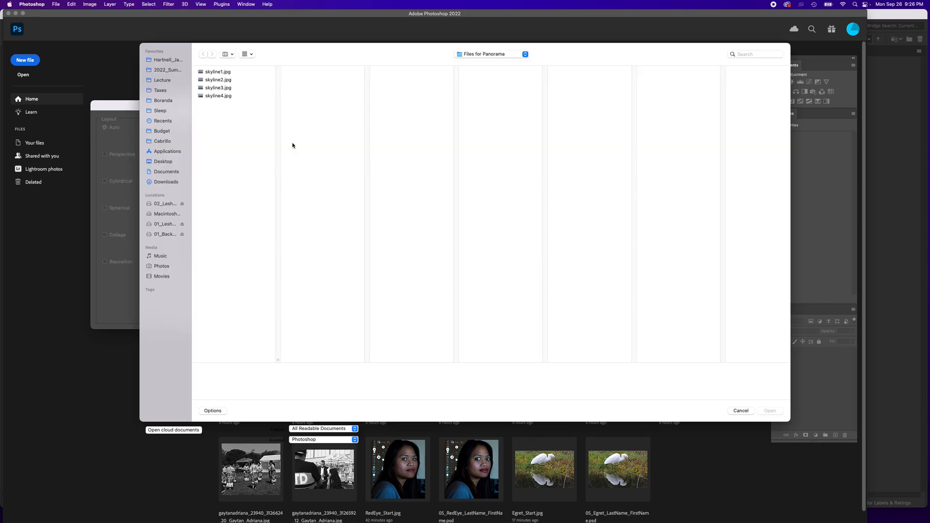
left_click(473, 54)
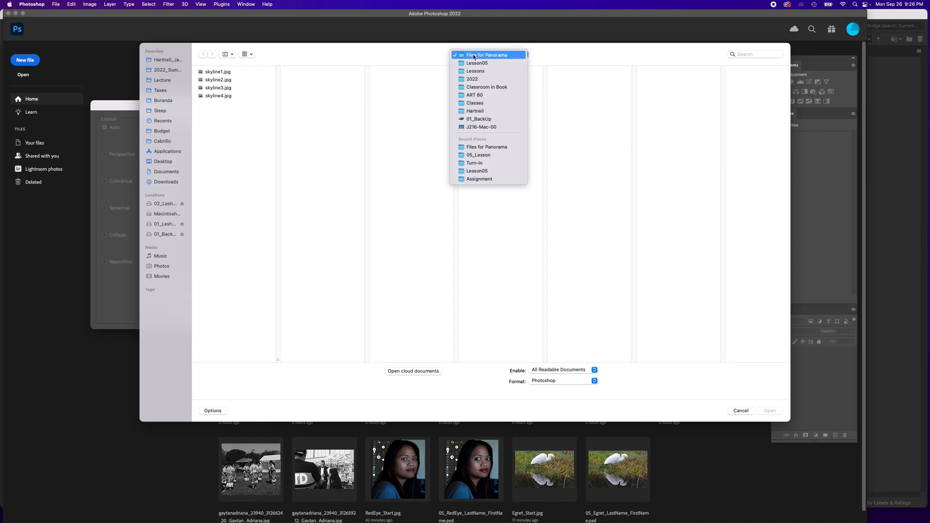
left_click(475, 63)
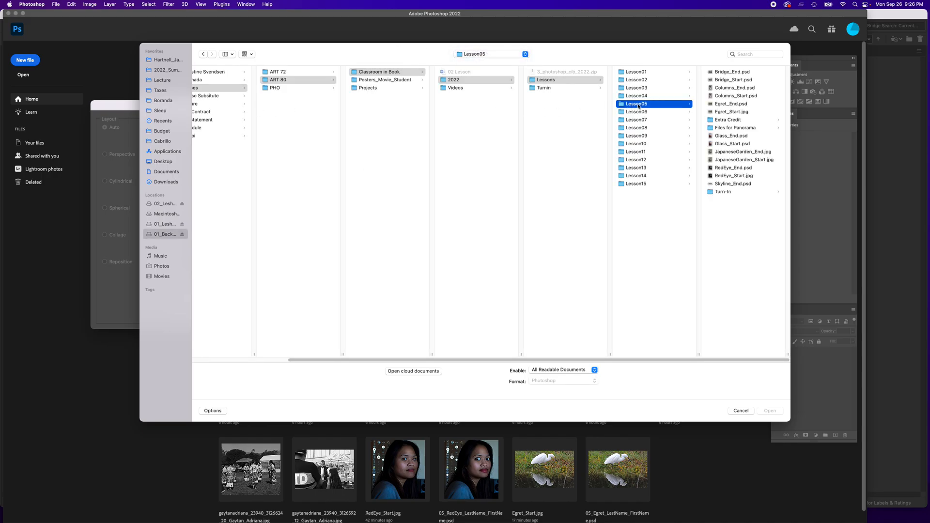
left_click(725, 129)
left_click_drag(724, 127, 722, 69)
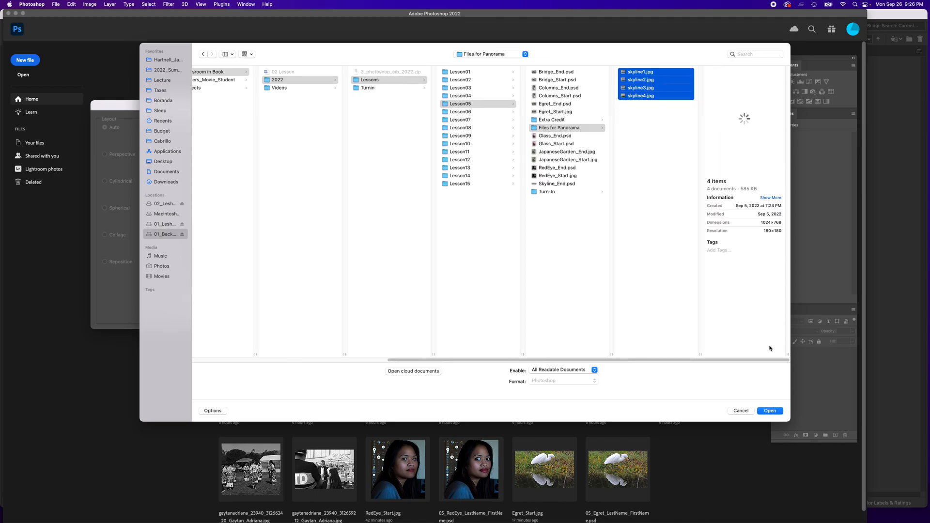
left_click(770, 411)
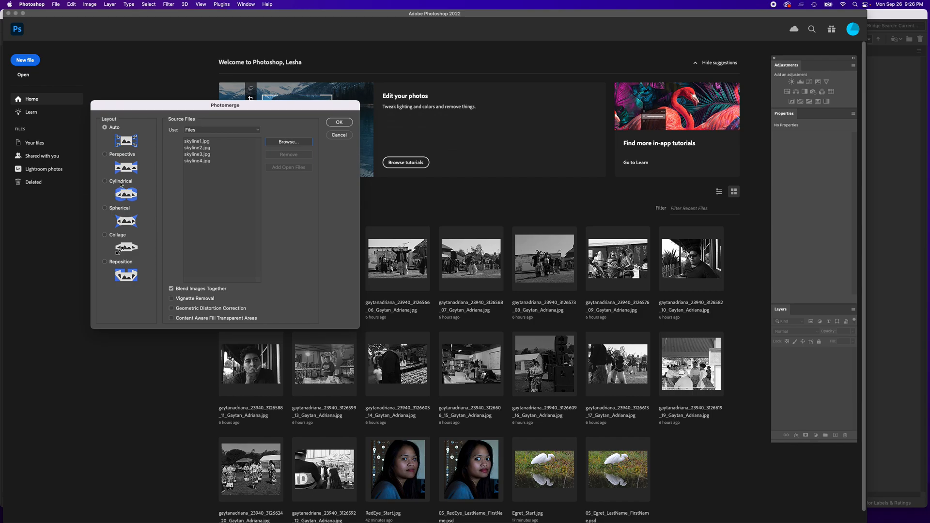
Merge the photos with Perspective layout, Vignette Removal, Geometric Distortion Correction and Content Aware Fill Transparent Areas enabled
left_click(107, 156)
left_click(171, 299)
left_click(171, 309)
left_click(172, 319)
left_click(339, 123)
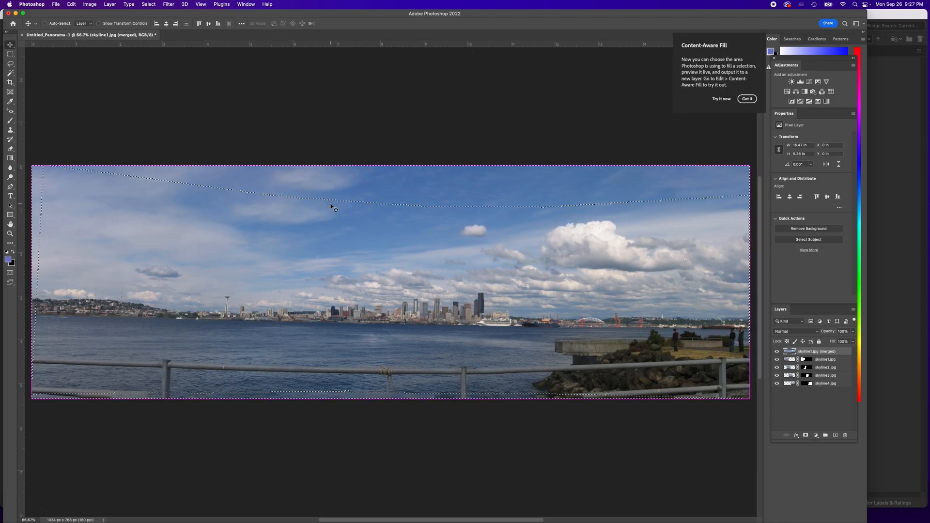
Deselect the selection around the edges of the merged panorama
key("super+minus")
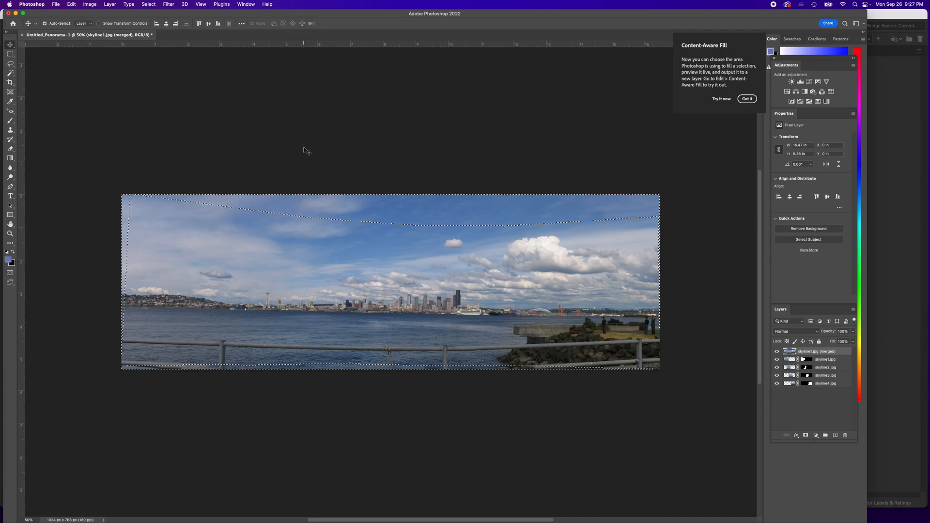
left_click(149, 4)
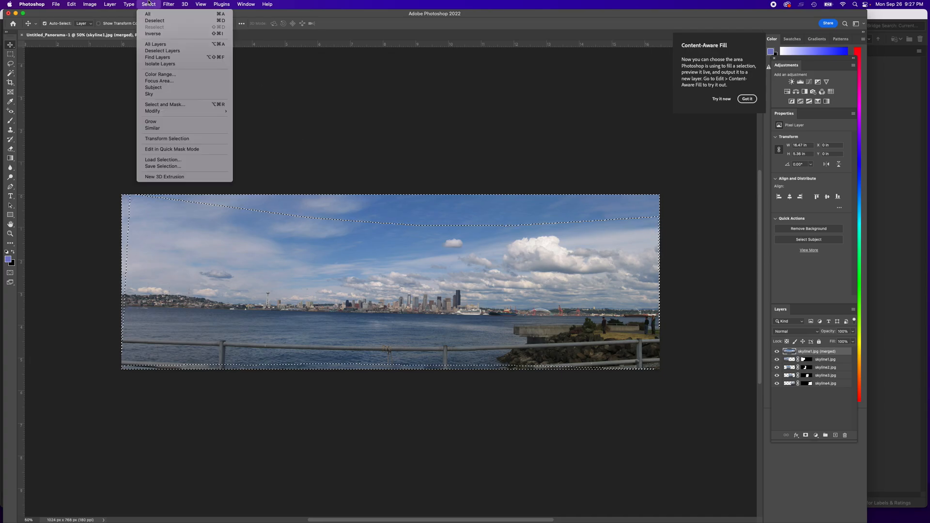
left_click(152, 21)
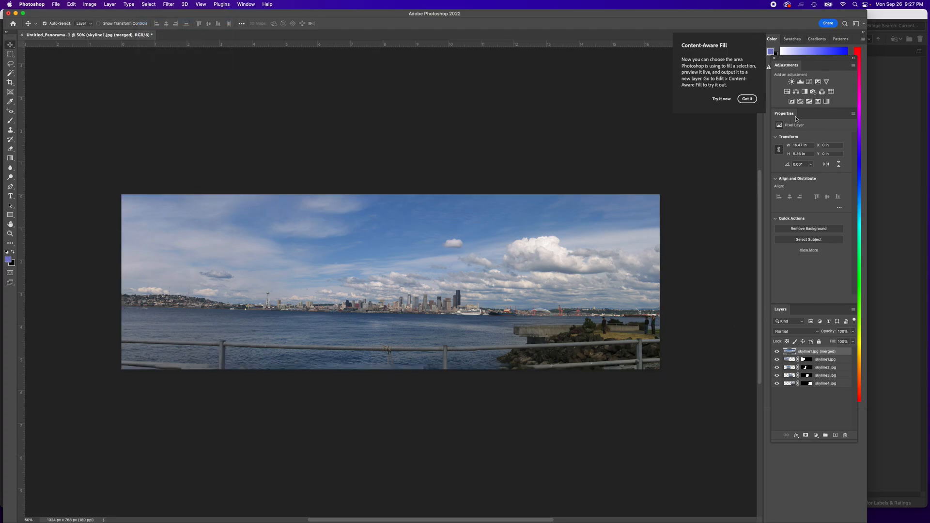
Move the floating panel group beside the tools and hide every layer except the merged skyline1.jpg layer
left_click_drag(790, 61, 67, 25)
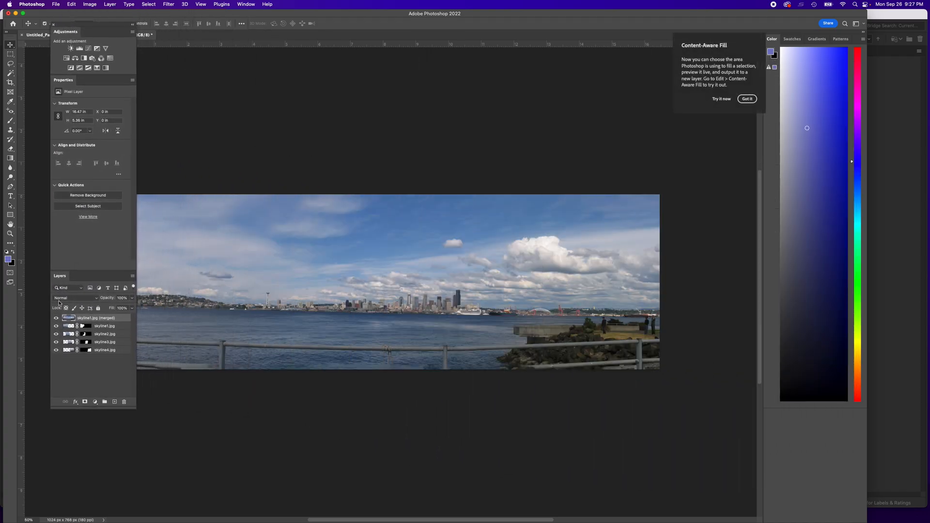
left_click_drag(56, 318, 56, 354)
left_click(55, 318)
left_click_drag(91, 26, 67, 23)
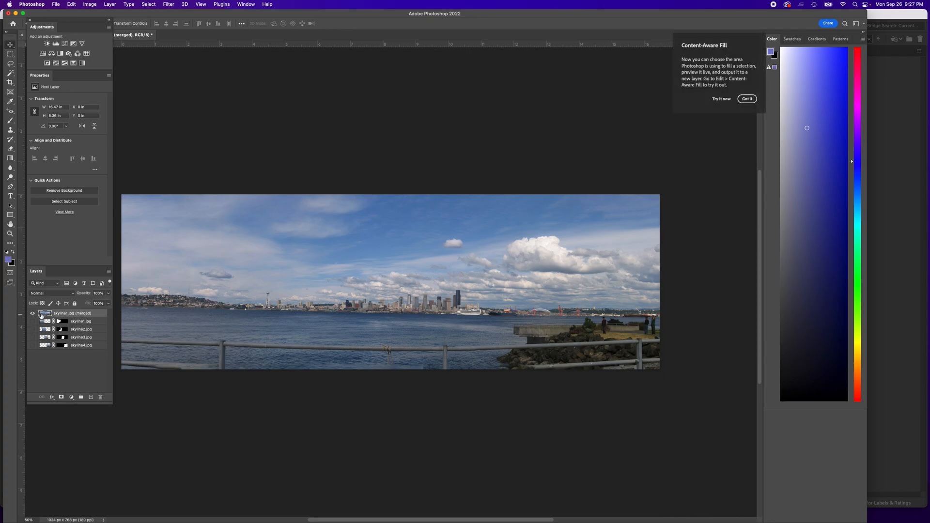
Hide the merged layer and examine the masked skyline source layers by switching their visibility on and off
left_click(34, 314)
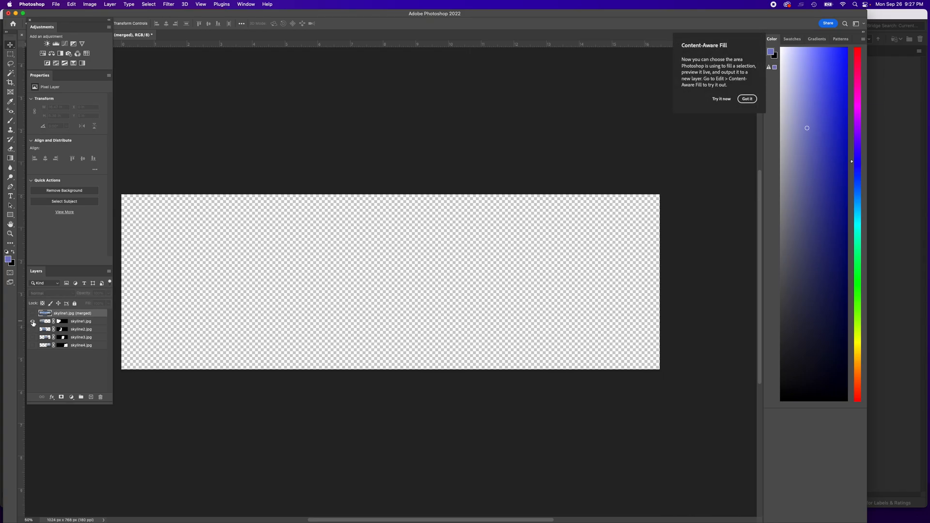
left_click(33, 321)
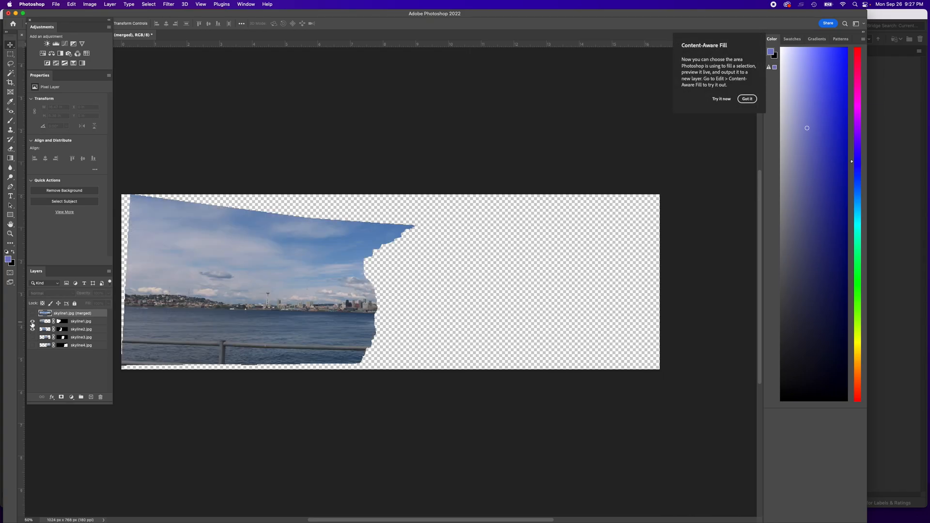
left_click(32, 329, "alt")
left_click(33, 338)
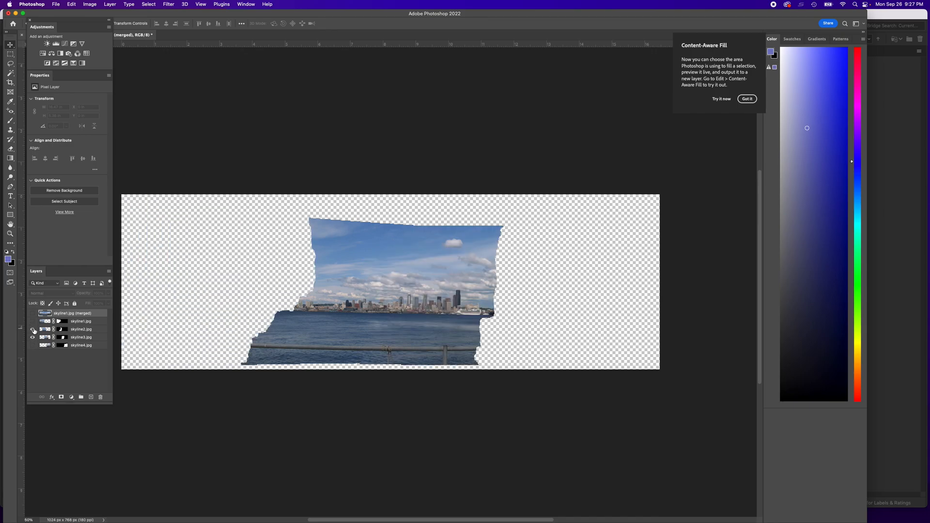
left_click(33, 329)
left_click(33, 346)
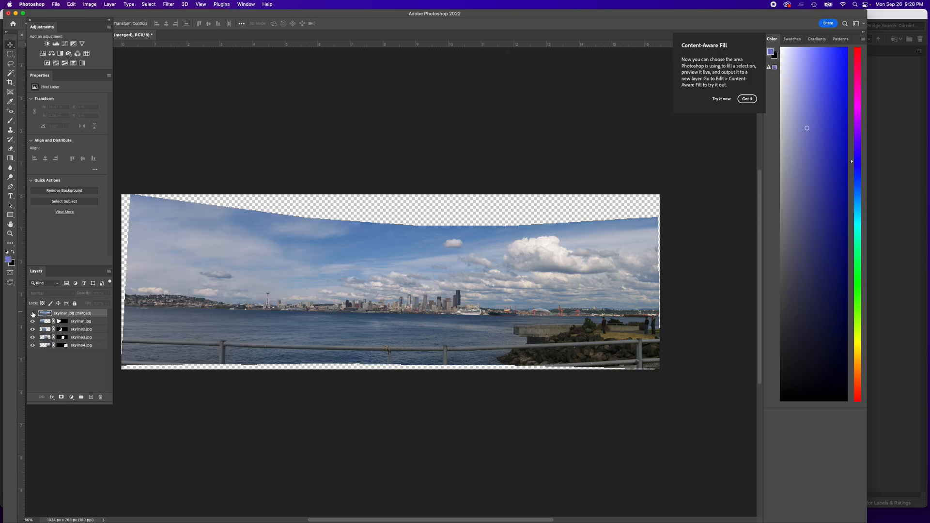
Toggle the merged layer's visibility to compare its filled edges with the masked source layers, leaving it shown
left_click(32, 314)
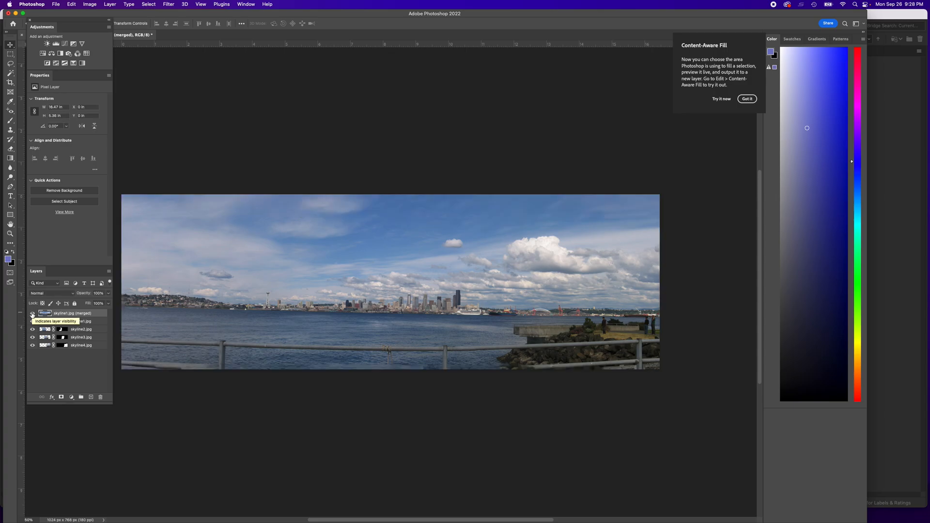
left_click(32, 315)
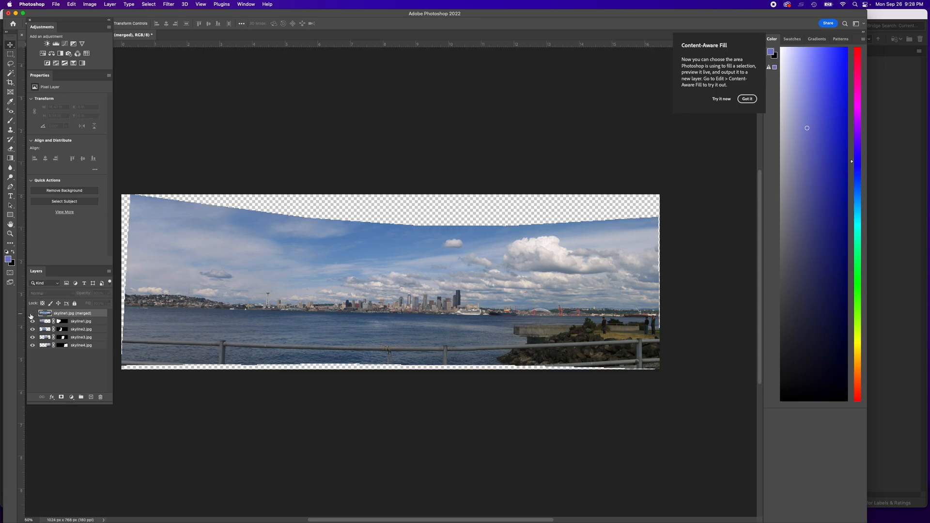
left_click(32, 314)
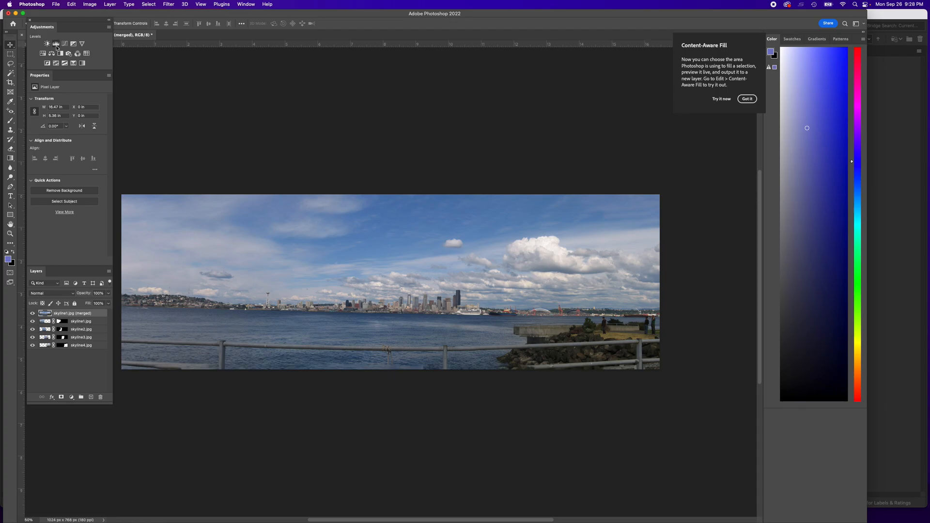
Add a Levels adjustment layer, set its white point on the bright cloud and compare before and after
left_click(57, 45)
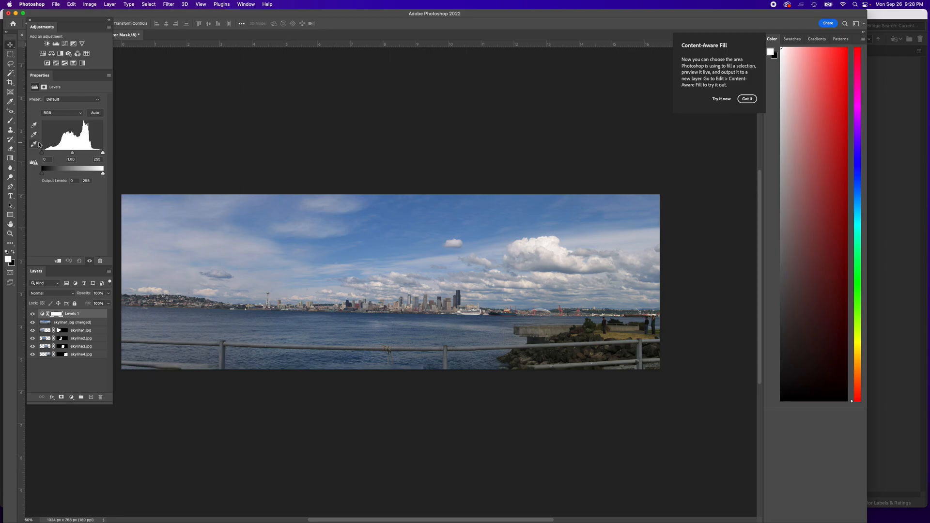
left_click(34, 144)
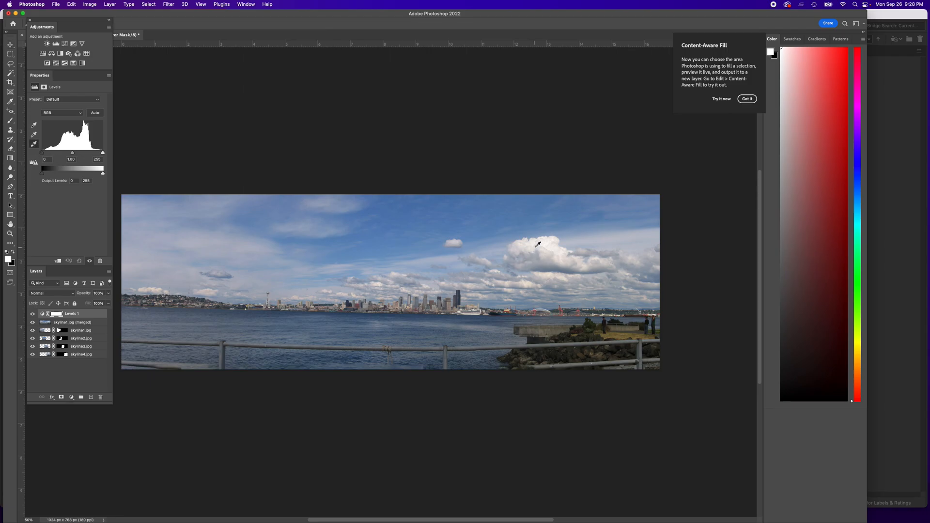
left_click(548, 239)
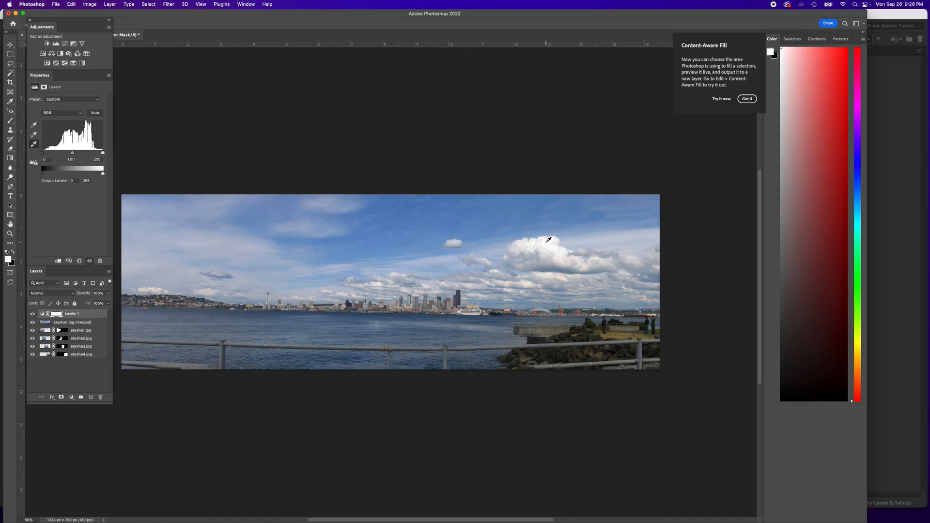
left_click(33, 314)
left_click(33, 314)
Try sampling the Levels white point from the blue sky and the water, and reset the adjustment
left_click(391, 222)
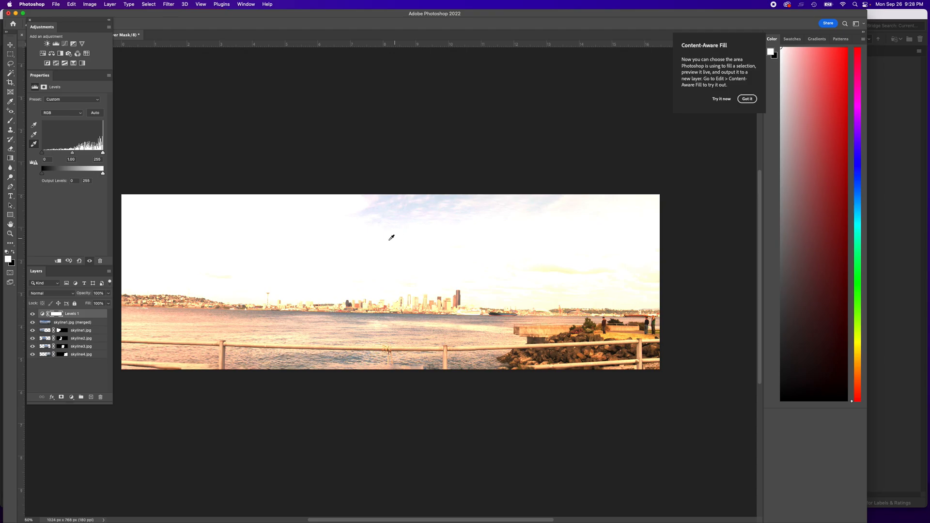
left_click(226, 321)
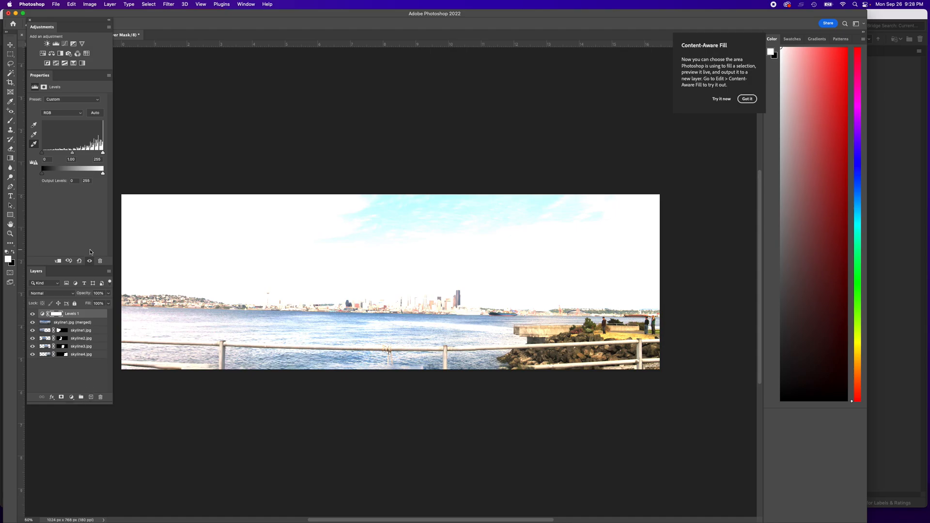
left_click(80, 261)
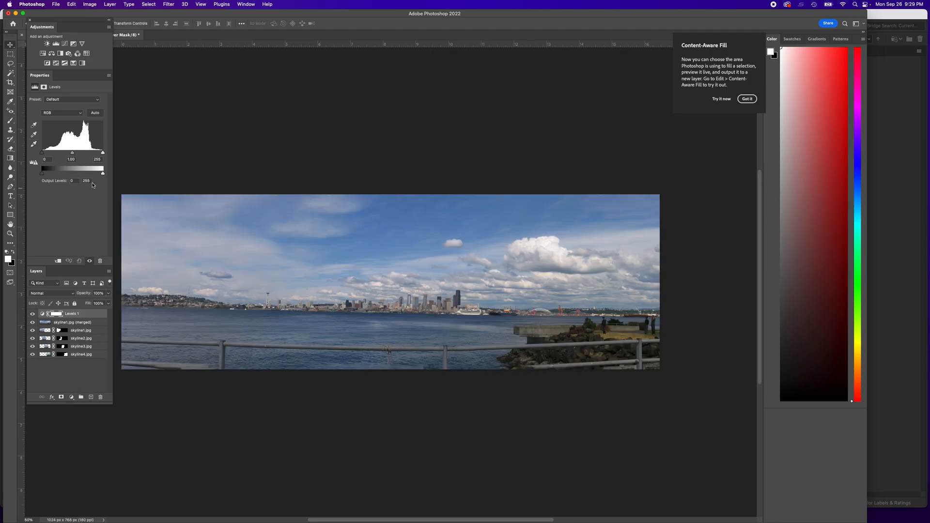
Try sampling the Levels black point from the bright cloud and the dark shoreline, reverting each attempt
left_click(35, 126)
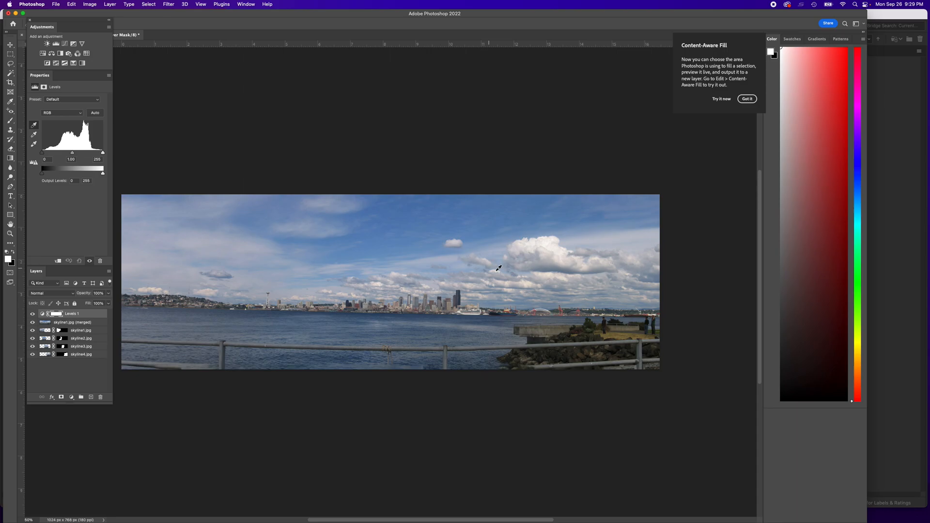
left_click(545, 243)
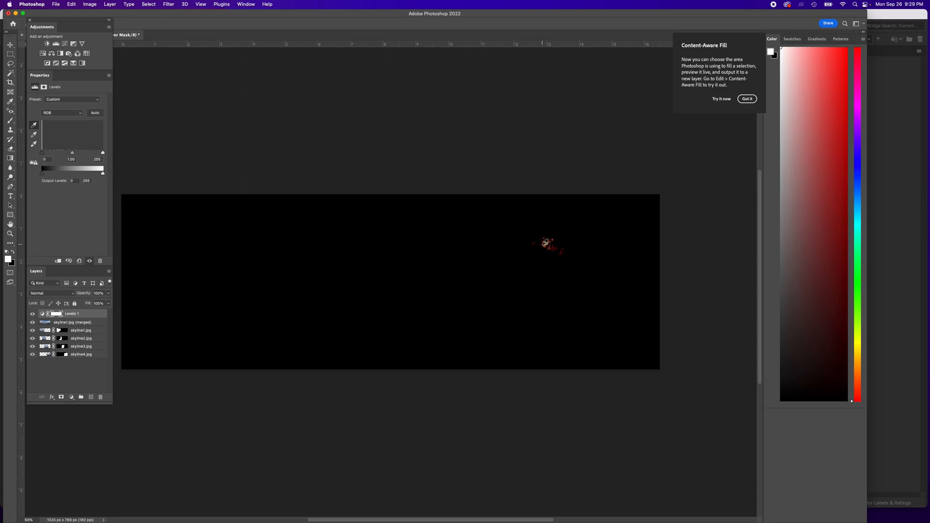
key("super+z")
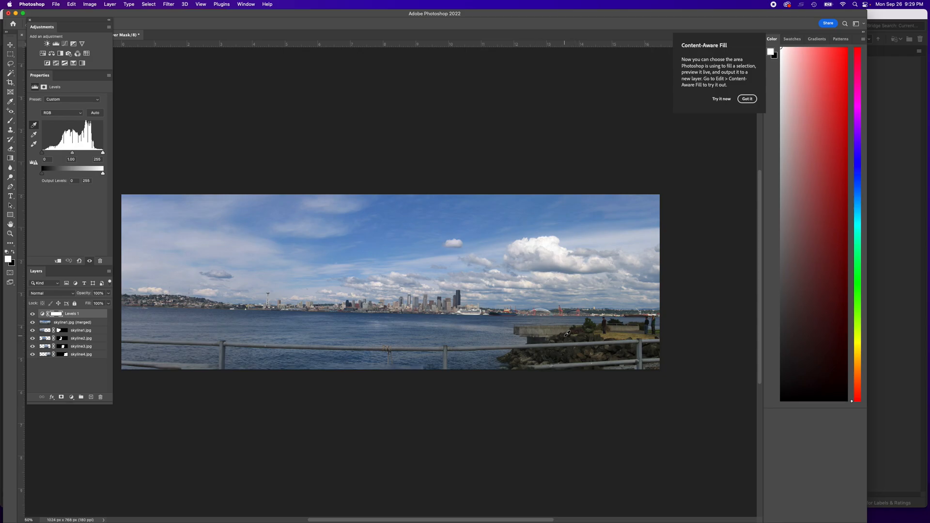
left_click(568, 334)
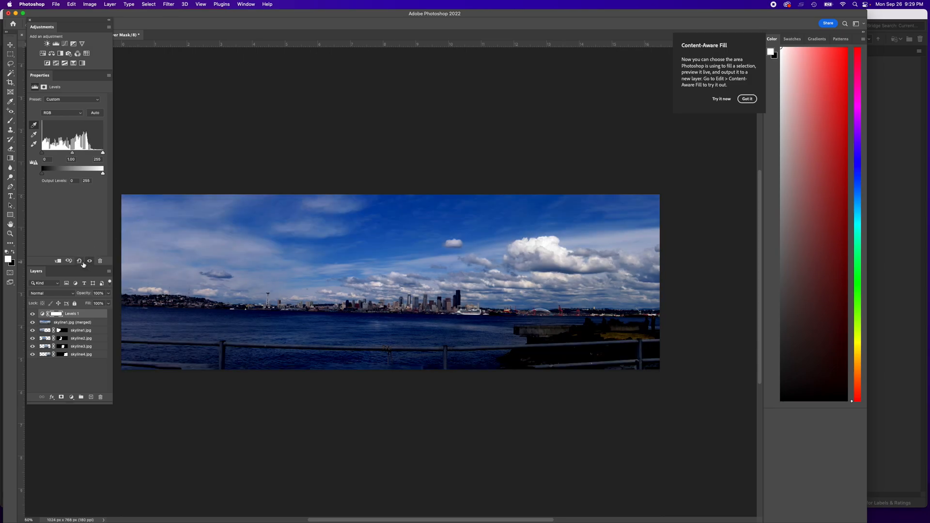
left_click(79, 261)
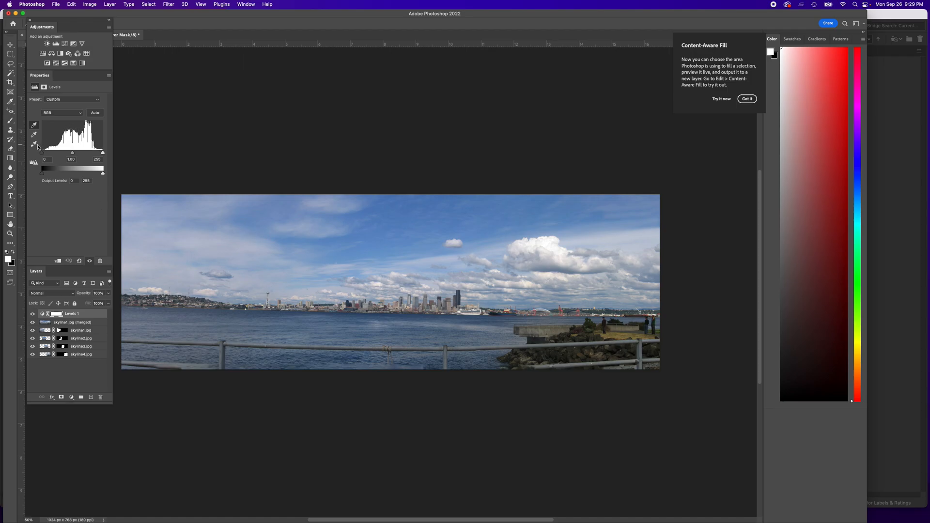
Set the Levels white point by sampling the left part of the large cloud
left_click(34, 145)
left_click(532, 244)
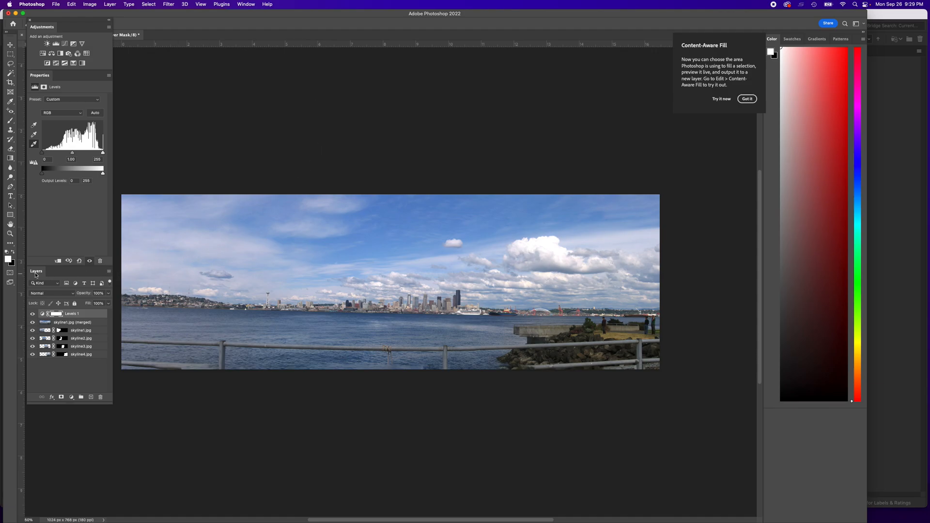
Flatten the panorama with its Levels adjustment and skyline layers into a single Background layer
left_click(109, 272)
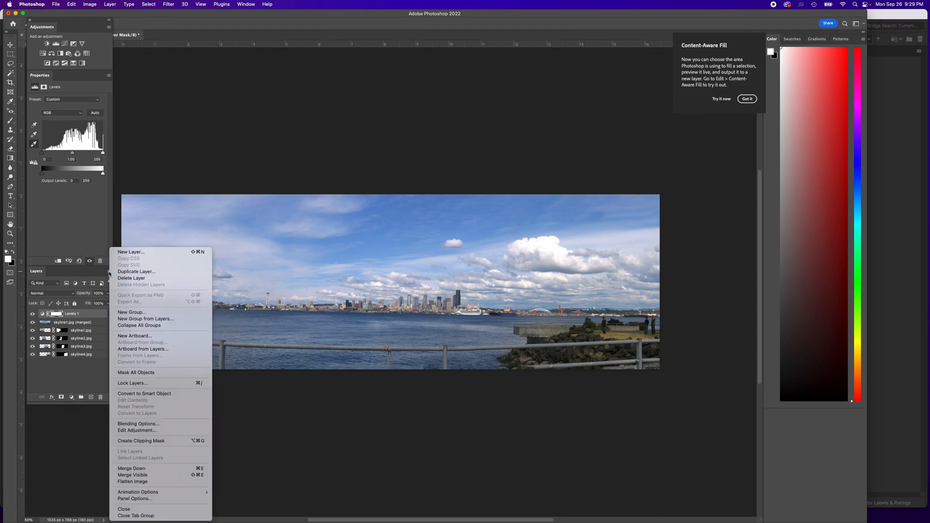
left_click(143, 482)
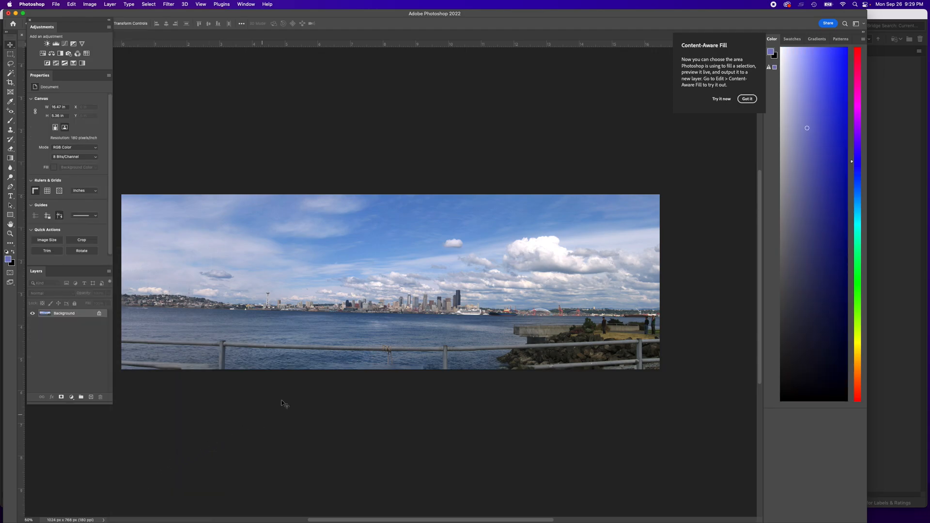
Start saving the flattened panorama as a new file on the computer, with the Turn-In folder inside Lesson05 as the destination
left_click(56, 5)
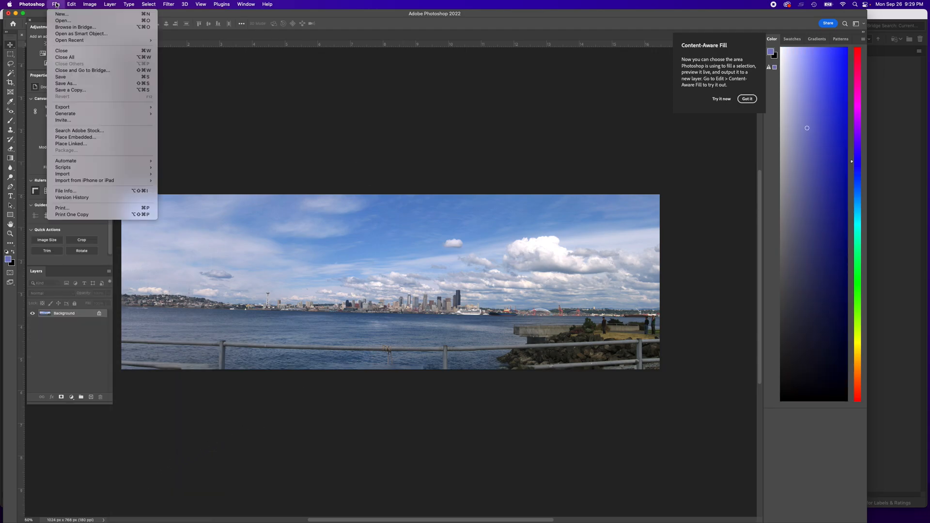
left_click(61, 85)
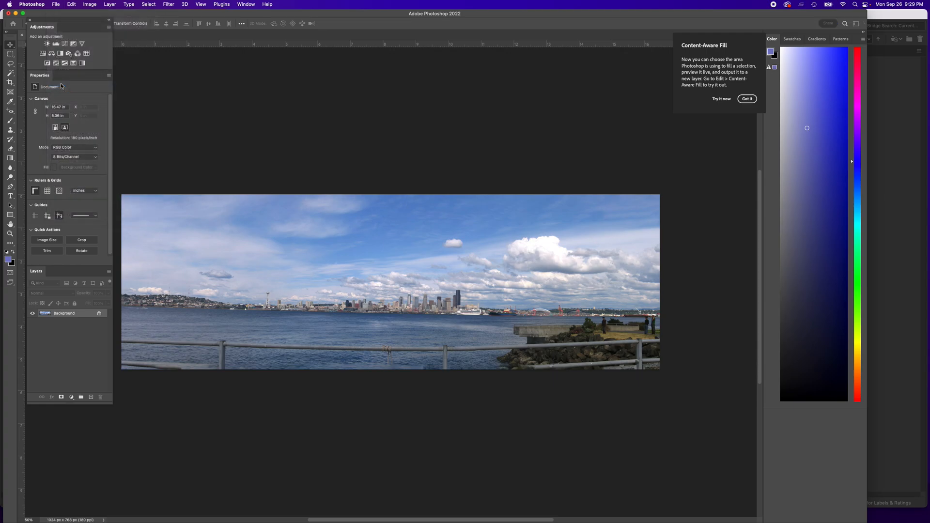
left_click(81, 339)
left_click(352, 78)
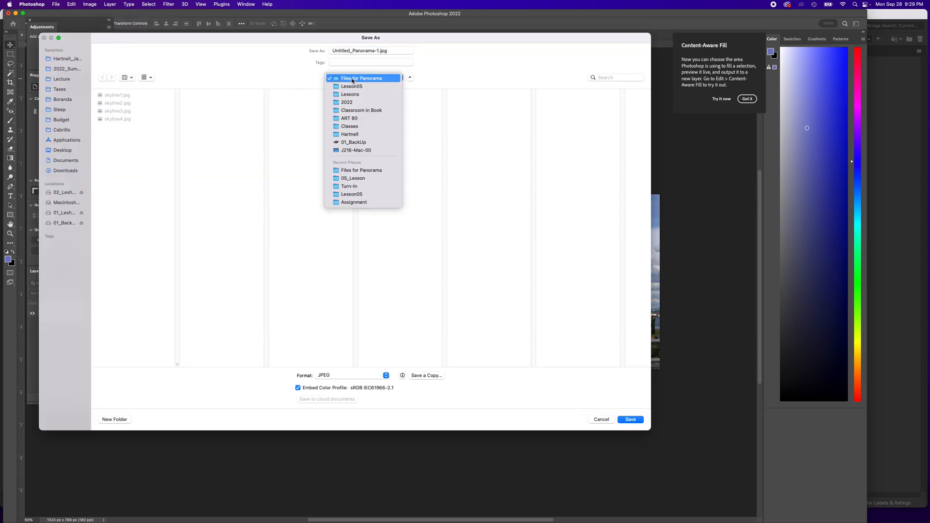
left_click(351, 87)
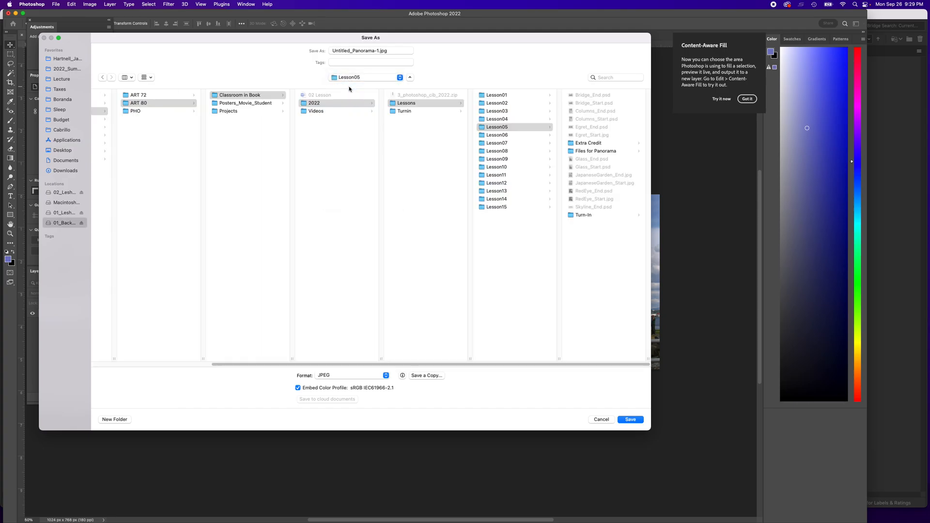
left_click(579, 215)
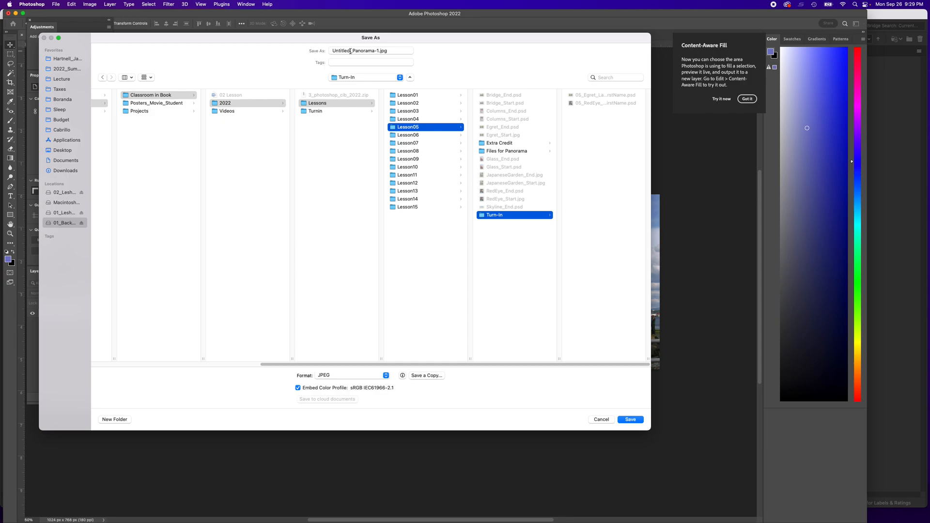
Name the file 05_Panorama_LastName_FirstName, set its format to Photoshop and save it
left_click_drag(353, 50, 332, 50)
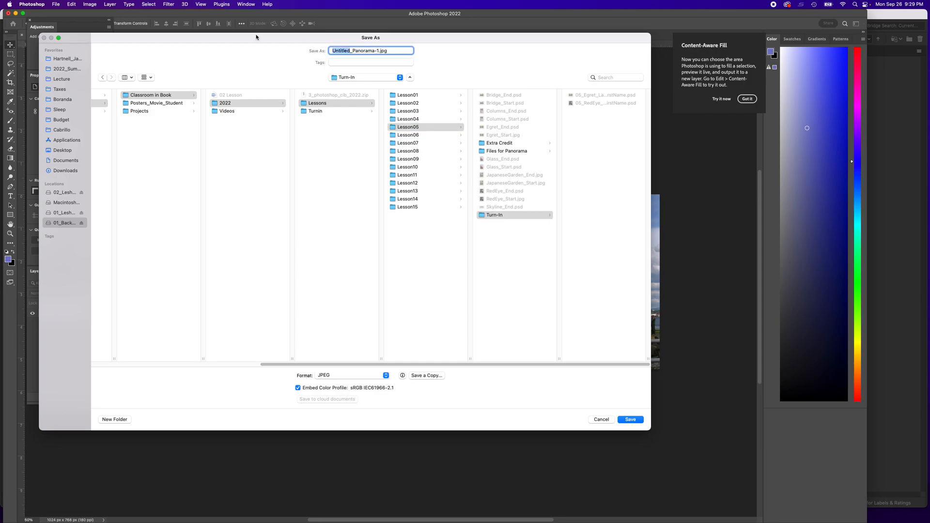
type("05")
left_click_drag(362, 50, 418, 63)
type("_Panorama_LastName_FirstName")
left_click(350, 376)
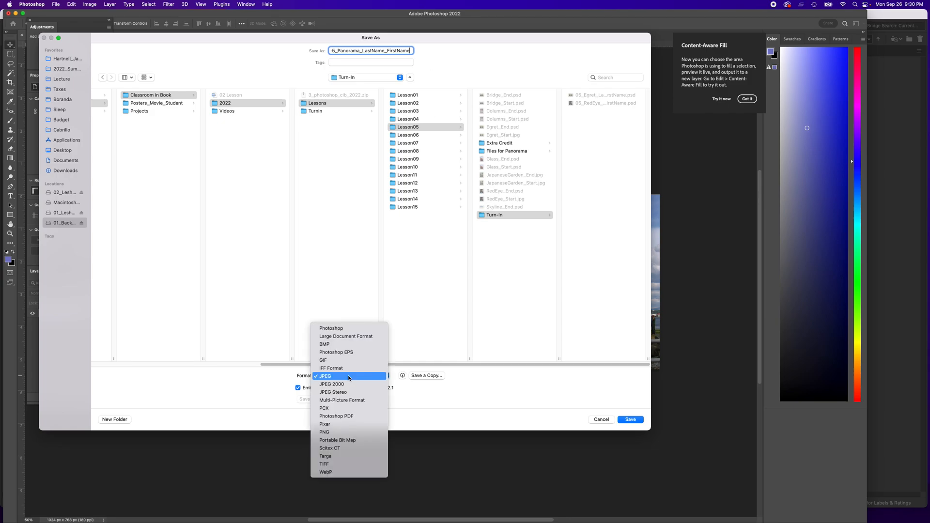
left_click(335, 328)
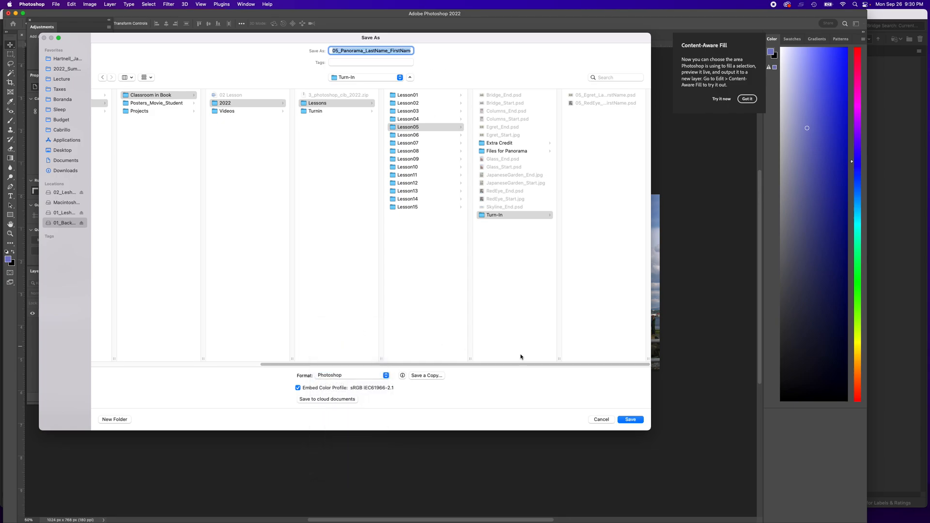
left_click(630, 419)
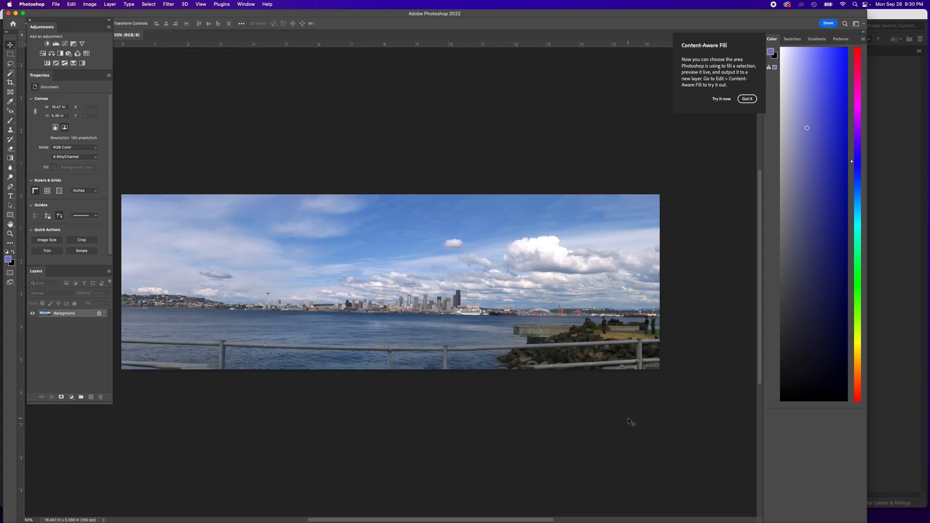